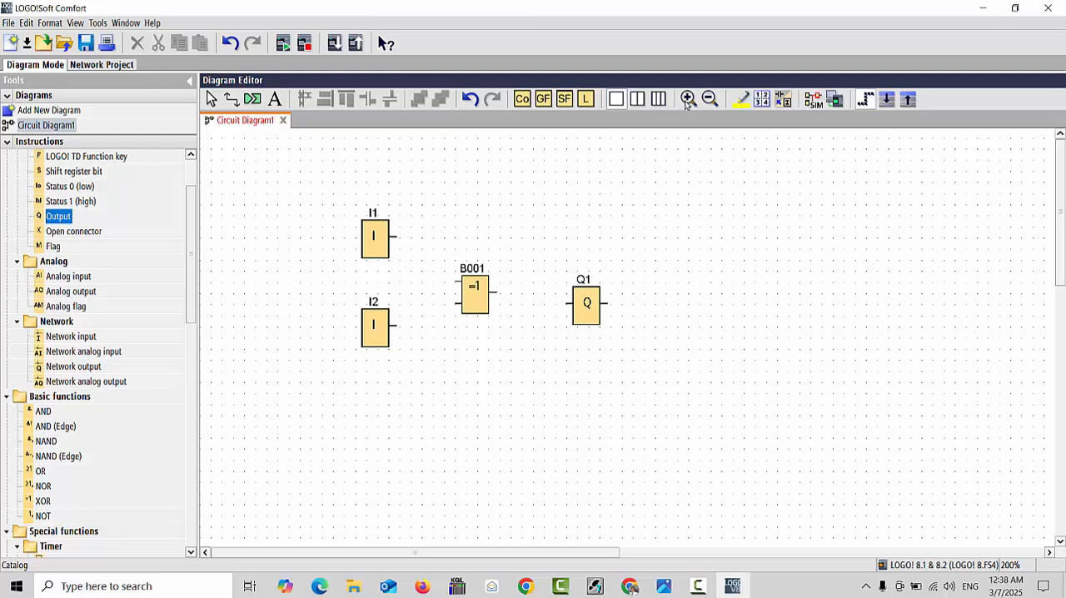
Move input block I1 slightly down and to the left, closer to input I2
{"action": "left_click", "coordinate": [688, 99]}
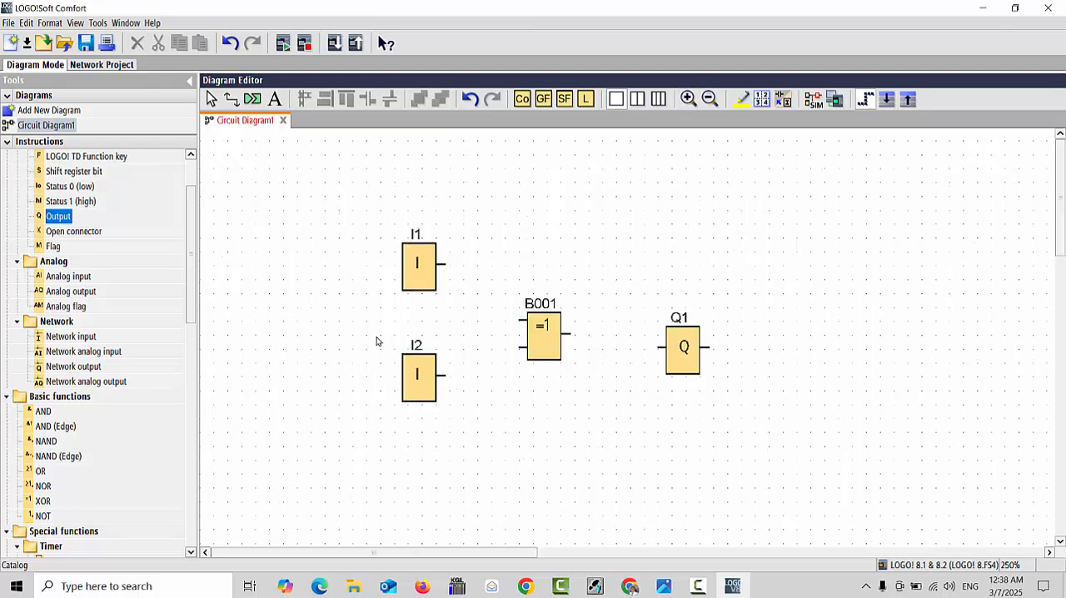
{"action": "left_click", "coordinate": [430, 278]}
{"action": "left_click_drag", "start_coordinate": [431, 277], "coordinate": [400, 287]}
{"action": "left_click", "coordinate": [443, 359]}
{"action": "left_click", "coordinate": [415, 287]}
{"action": "left_click", "coordinate": [388, 297]}
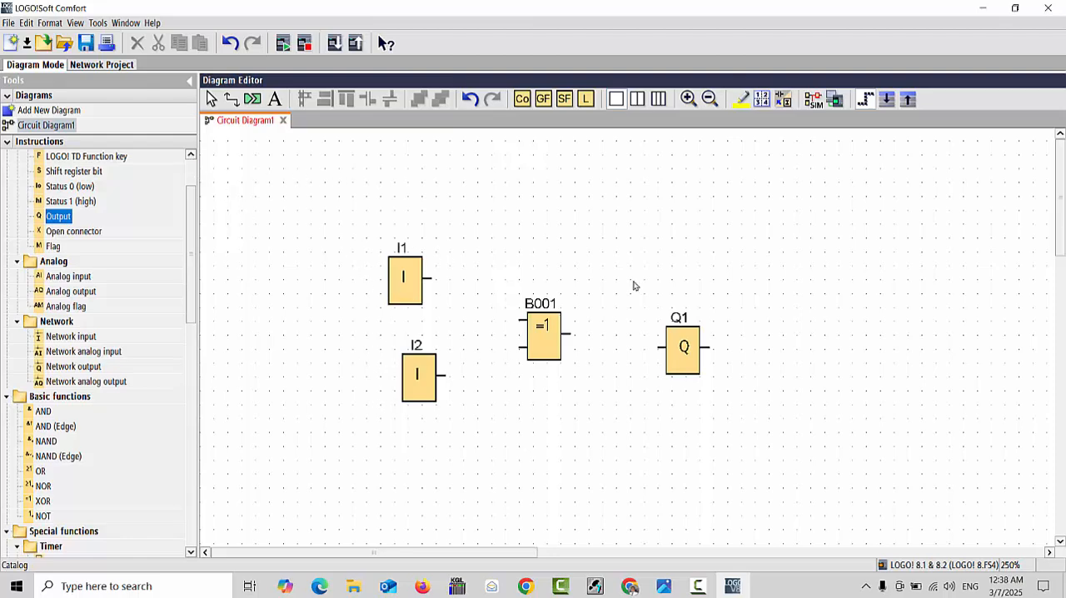
{"action": "left_click", "coordinate": [366, 228]}
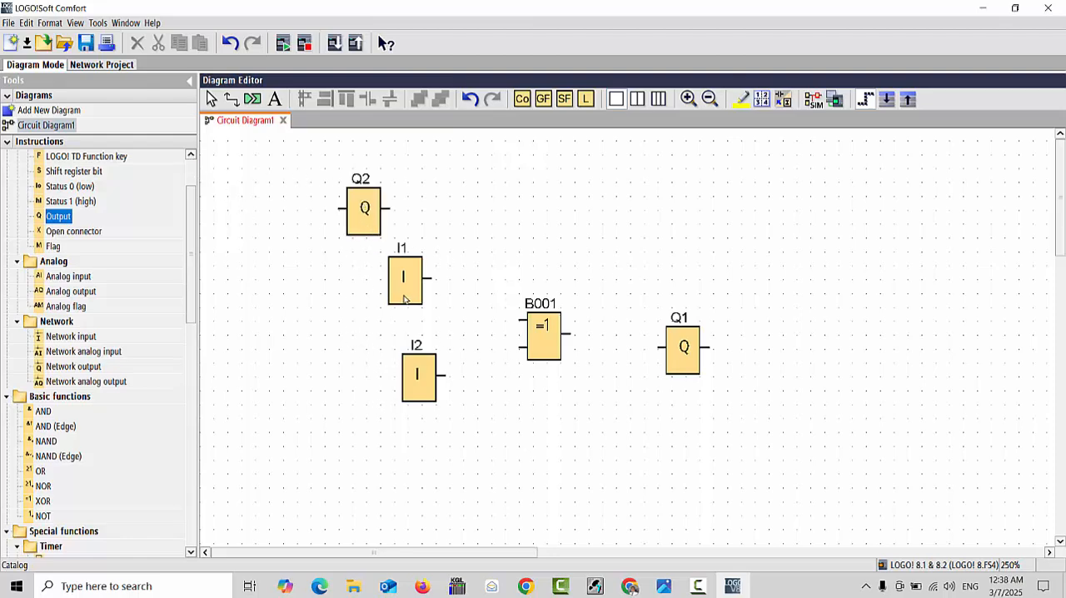
{"action": "right_click", "coordinate": [369, 213]}
{"action": "left_click", "coordinate": [416, 316]}
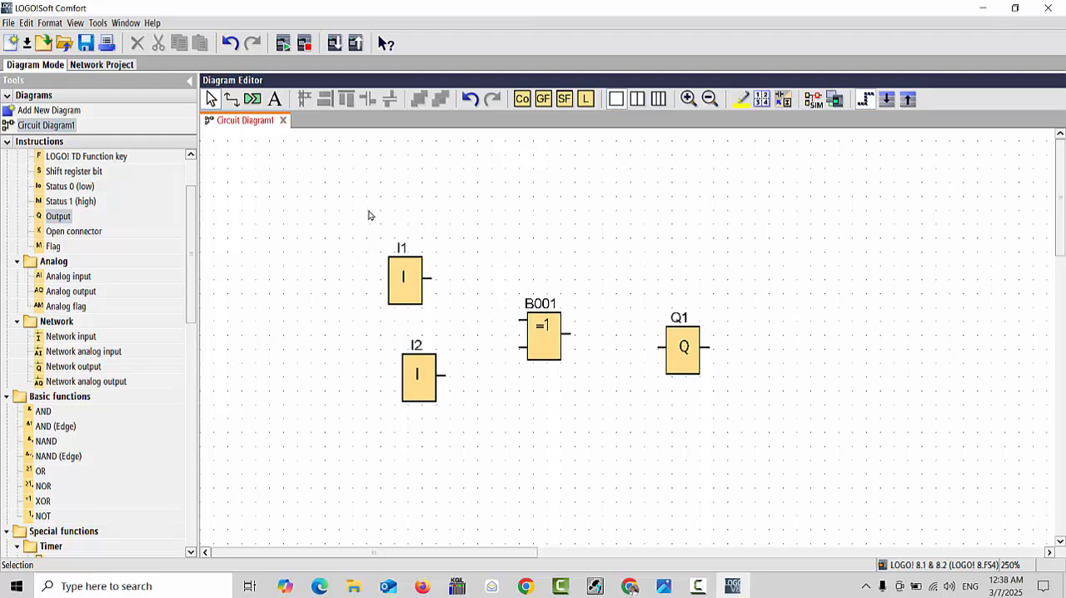
Align input blocks I1 and I2 vertically with each other
{"action": "left_click_drag", "start_coordinate": [375, 211], "coordinate": [486, 464]}
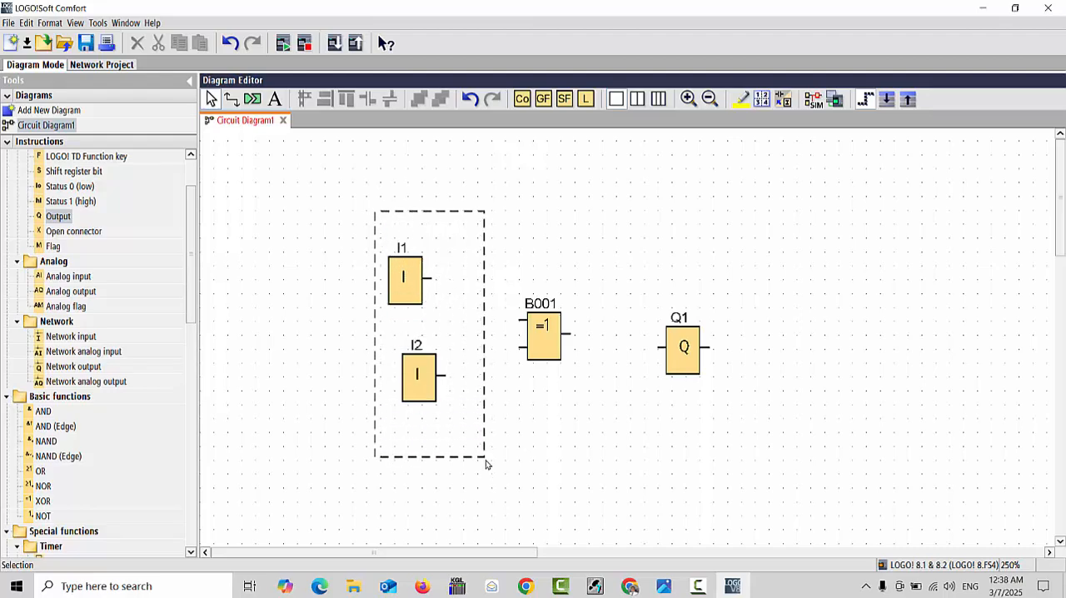
{"action": "left_click_drag", "start_coordinate": [487, 464], "coordinate": [486, 465]}
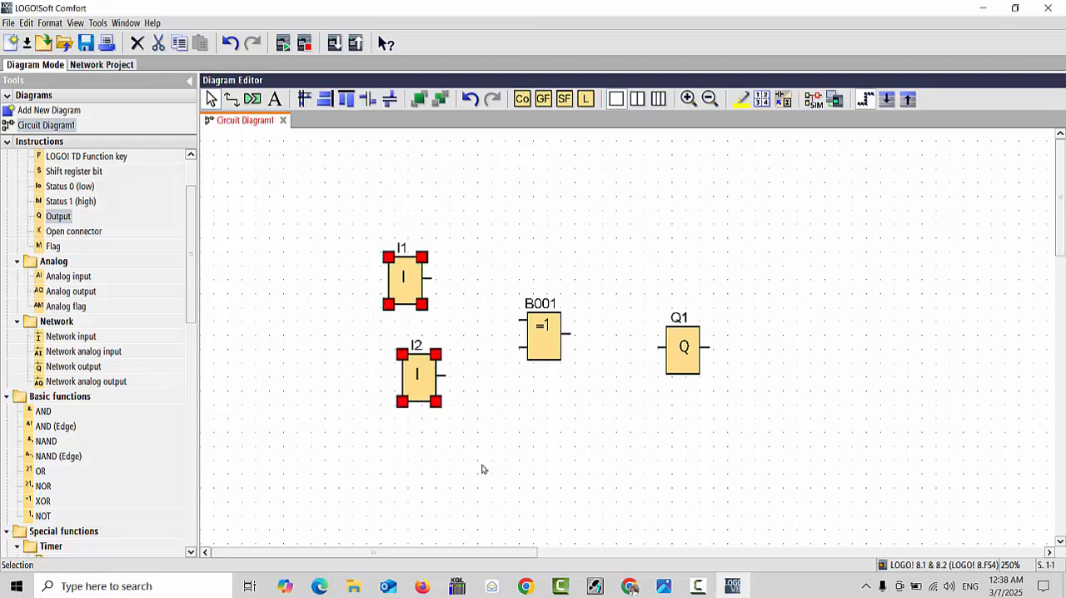
{"action": "left_click", "coordinate": [325, 101]}
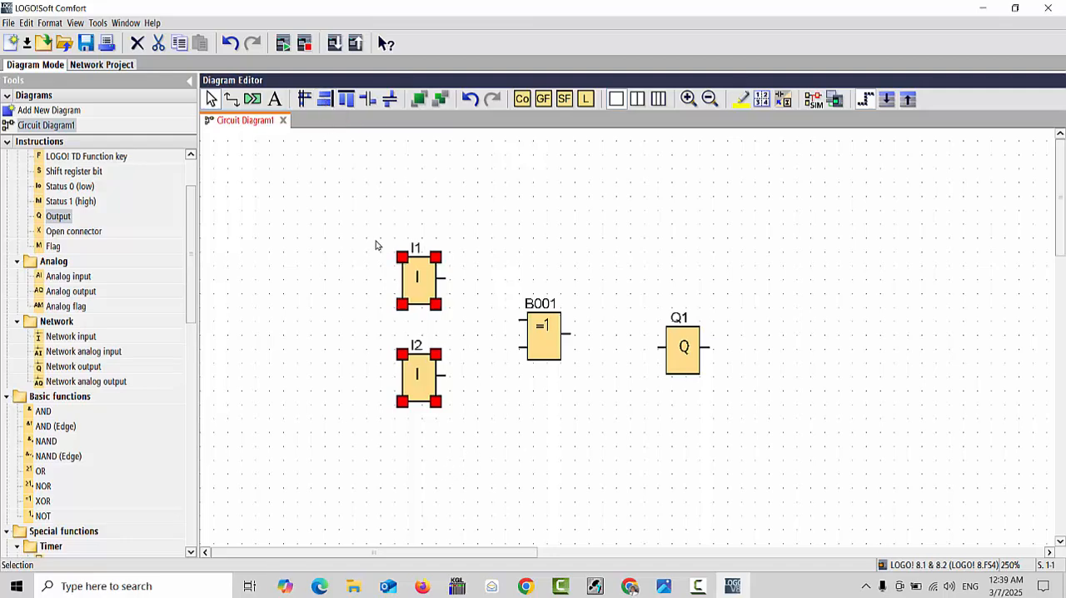
{"action": "left_click", "coordinate": [519, 445]}
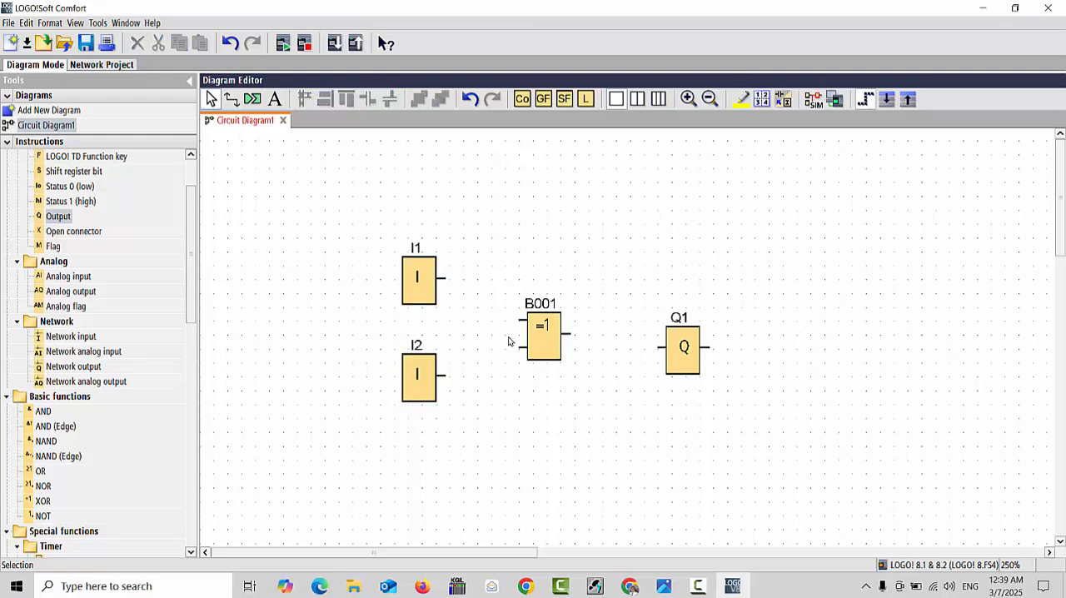
Wire I1 and I2 to the two inputs of XOR block B001 and its output to Q1 with a straight line
{"action": "left_click", "coordinate": [564, 346]}
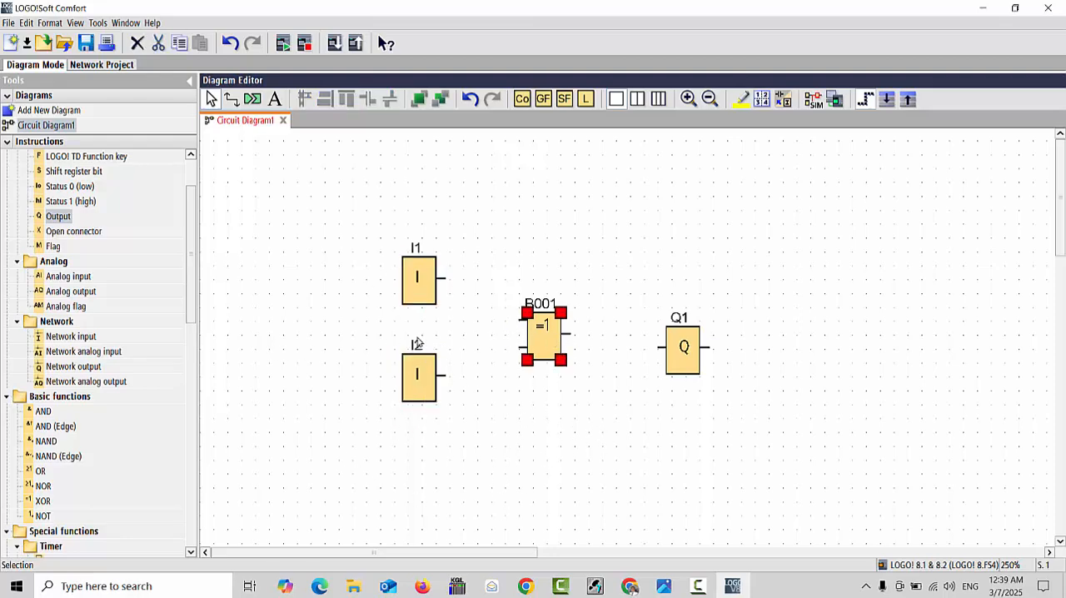
{"action": "left_click", "coordinate": [421, 292]}
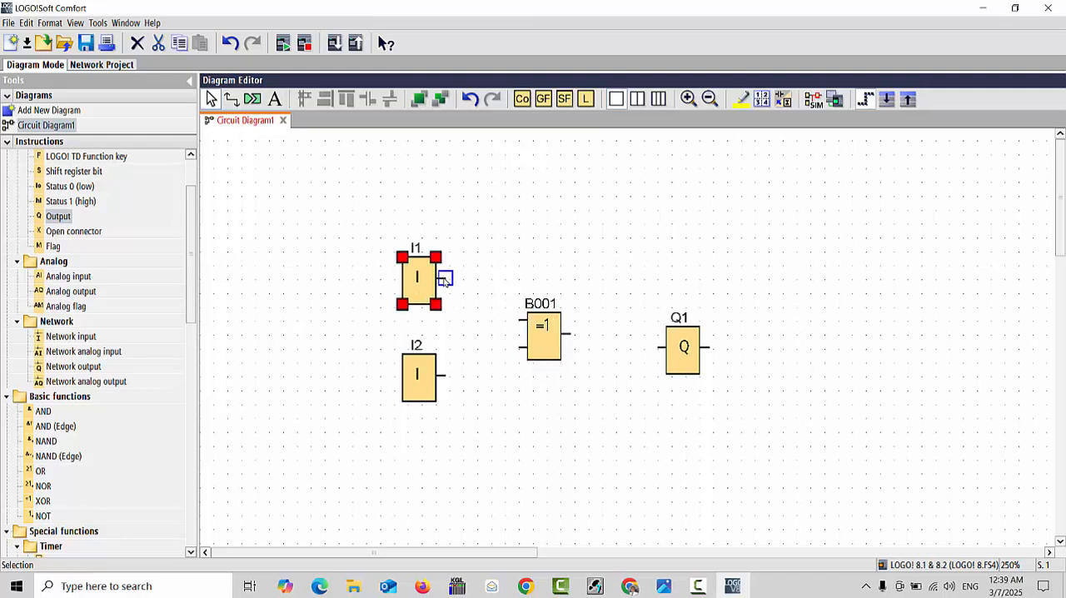
{"action": "left_click_drag", "start_coordinate": [445, 280], "coordinate": [519, 321]}
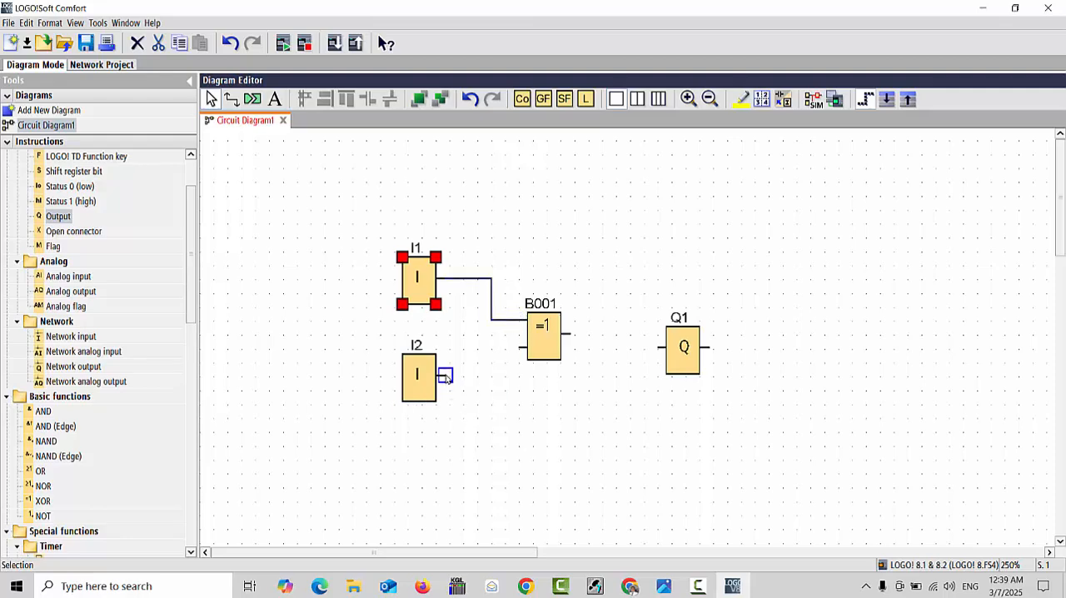
{"action": "left_click_drag", "start_coordinate": [446, 376], "coordinate": [517, 353]}
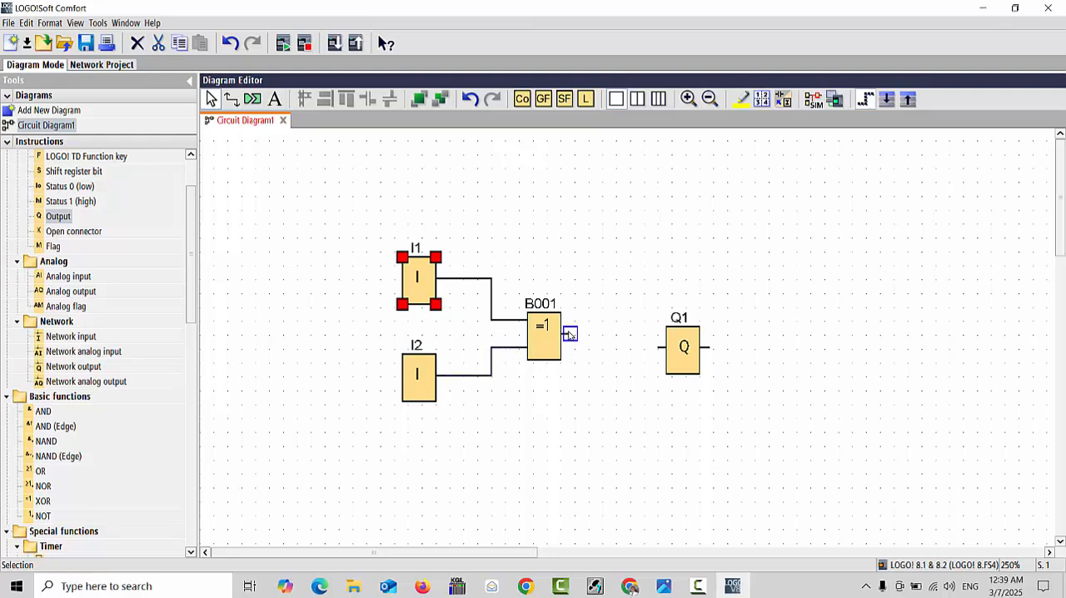
{"action": "left_click_drag", "start_coordinate": [584, 339], "coordinate": [680, 344]}
{"action": "left_click", "coordinate": [681, 357]}
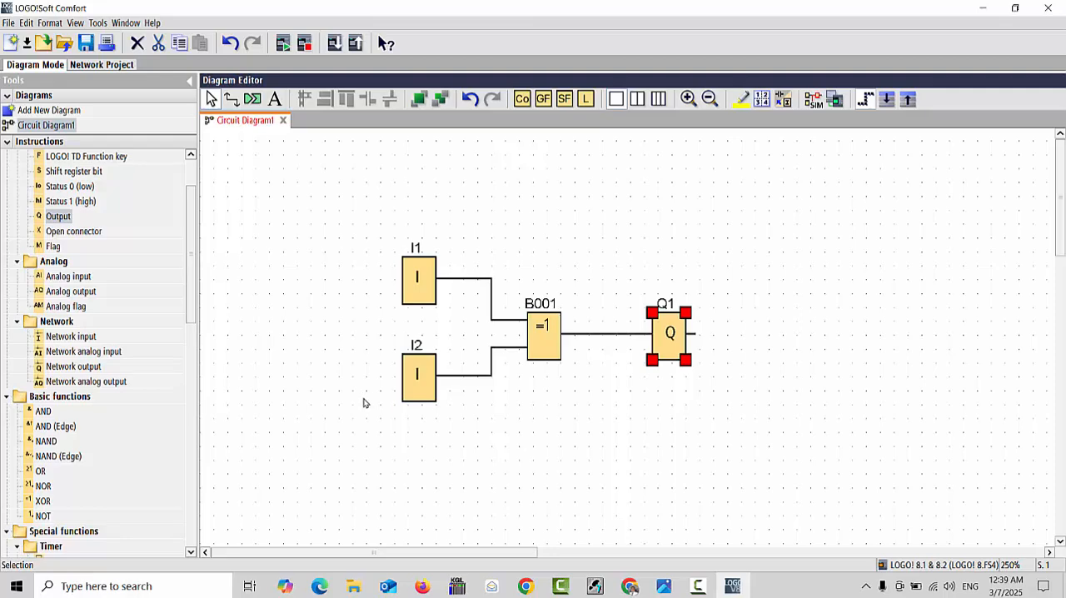
Add the comment "XOR LOGIC" to XOR block B001
{"action": "double_click", "coordinate": [541, 336]}
{"action": "left_click", "coordinate": [513, 252]}
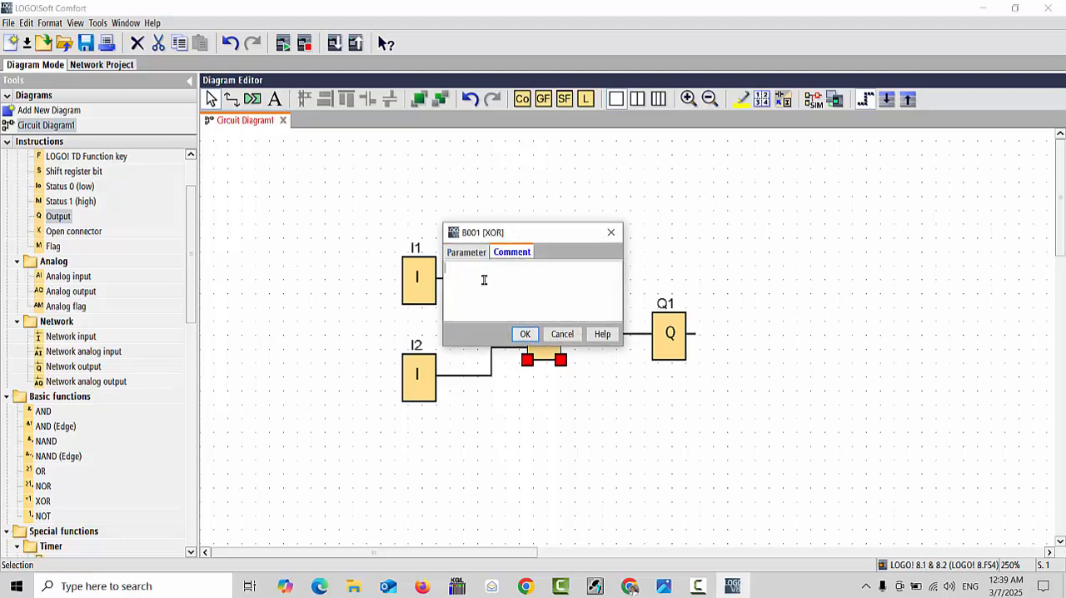
{"action": "type", "text": "XOR LOGIC"}
{"action": "left_click", "coordinate": [525, 335]}
{"action": "left_click", "coordinate": [610, 419]}
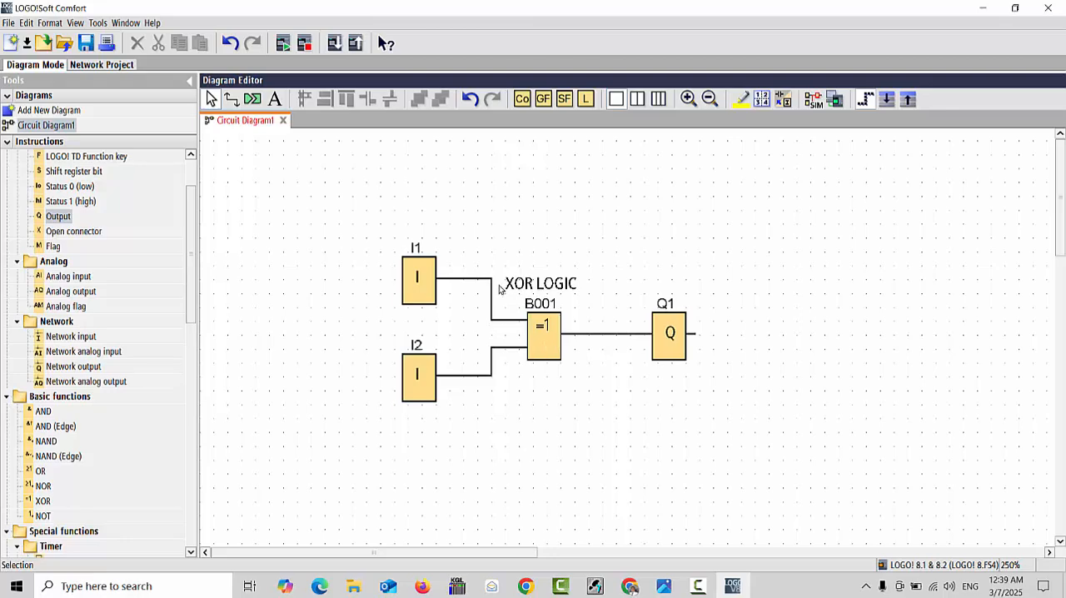
Consult the help page of XOR block B001 for its function logic table, and close it
{"action": "left_click", "coordinate": [548, 348]}
{"action": "right_click", "coordinate": [547, 347]}
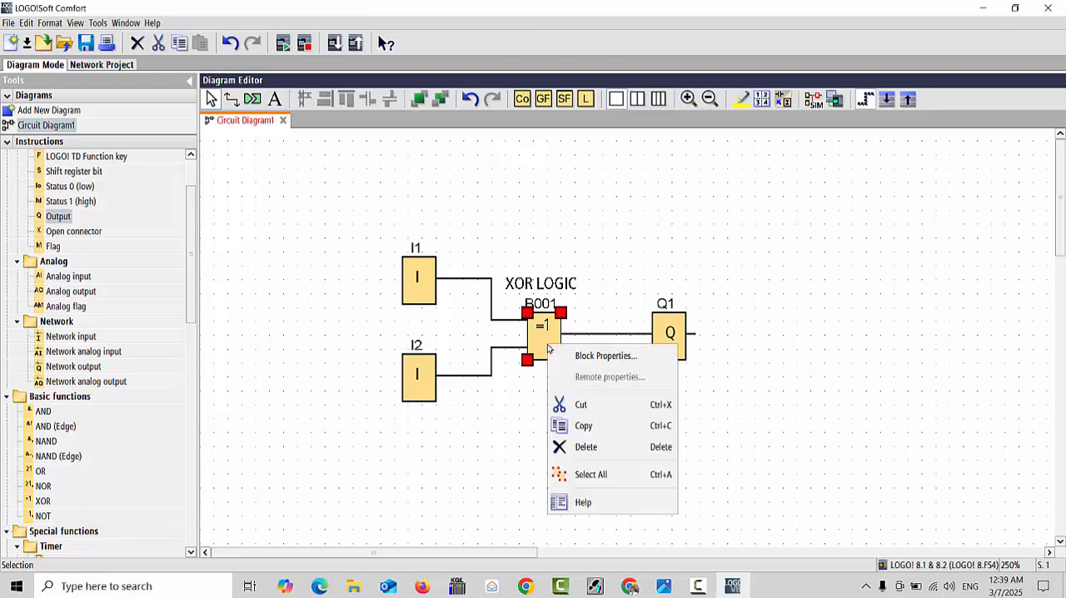
{"action": "left_click", "coordinate": [581, 502]}
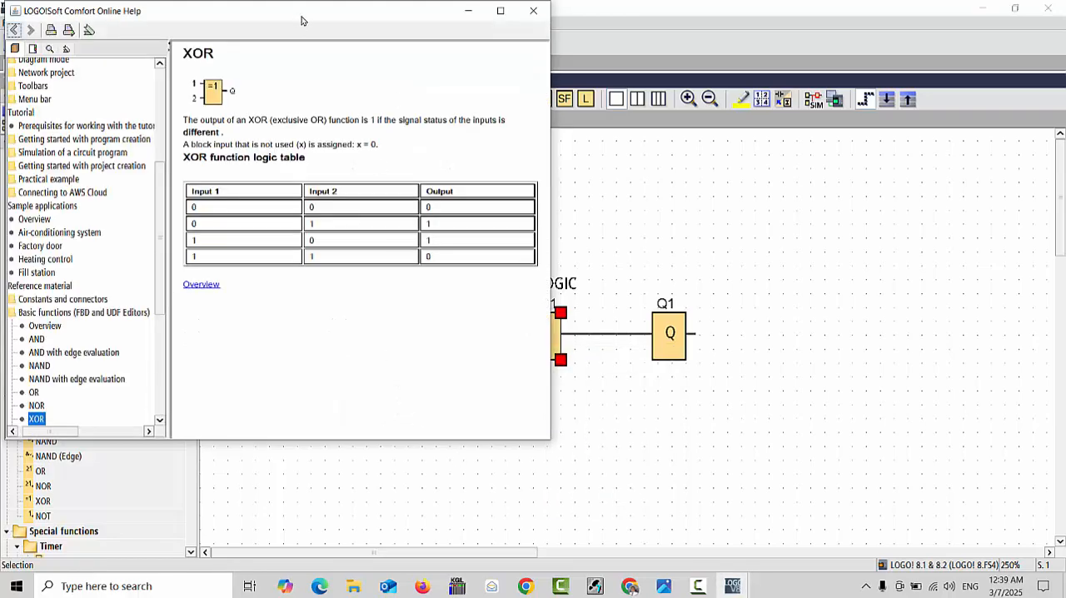
{"action": "left_click_drag", "start_coordinate": [302, 20], "coordinate": [570, 130]}
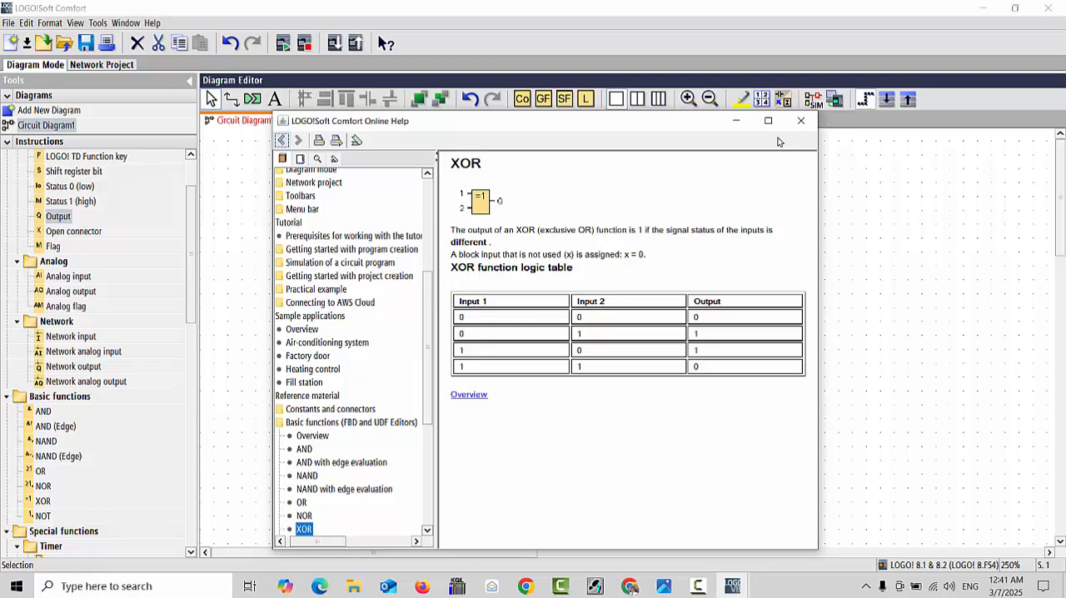
{"action": "left_click", "coordinate": [800, 124]}
{"action": "left_click", "coordinate": [465, 410]}
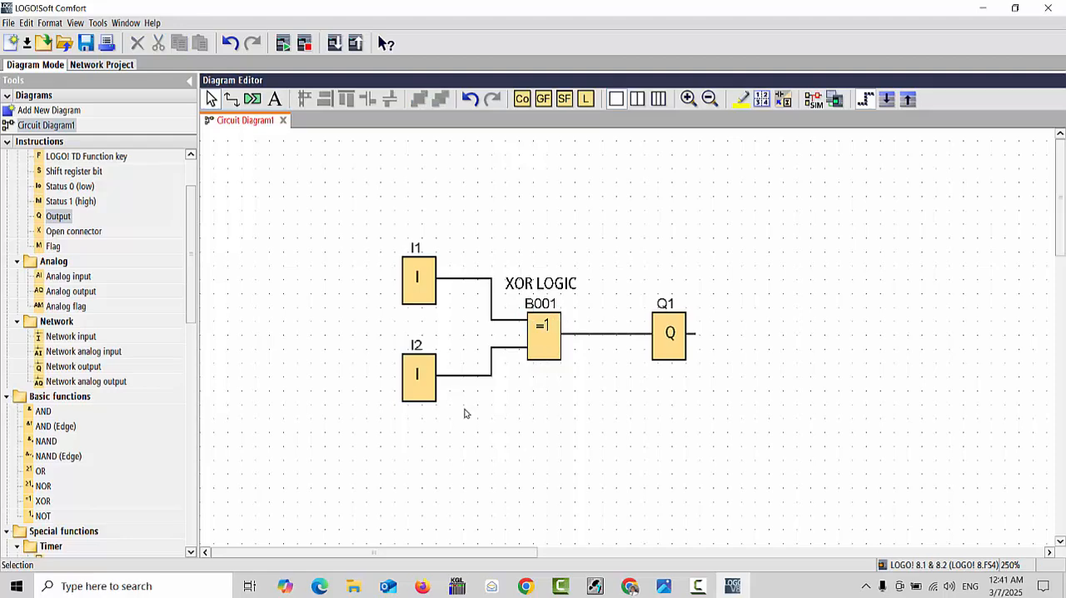
Simulate the XOR circuit and test output Q1 by switching I1 on, I2 on, I1 off and I2 off
{"action": "left_click", "coordinate": [811, 107]}
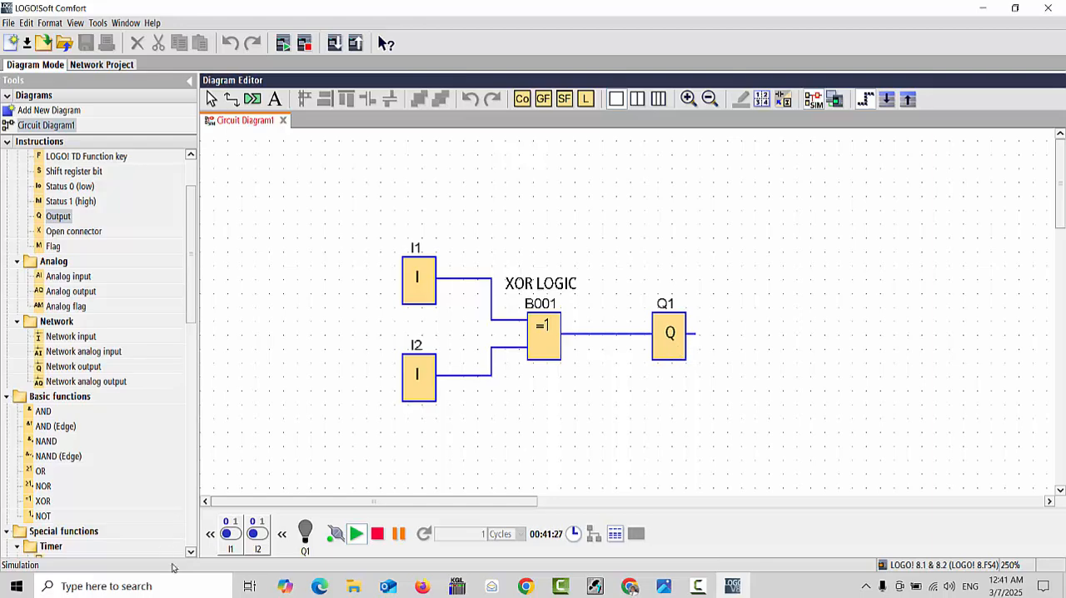
{"action": "left_click", "coordinate": [235, 537]}
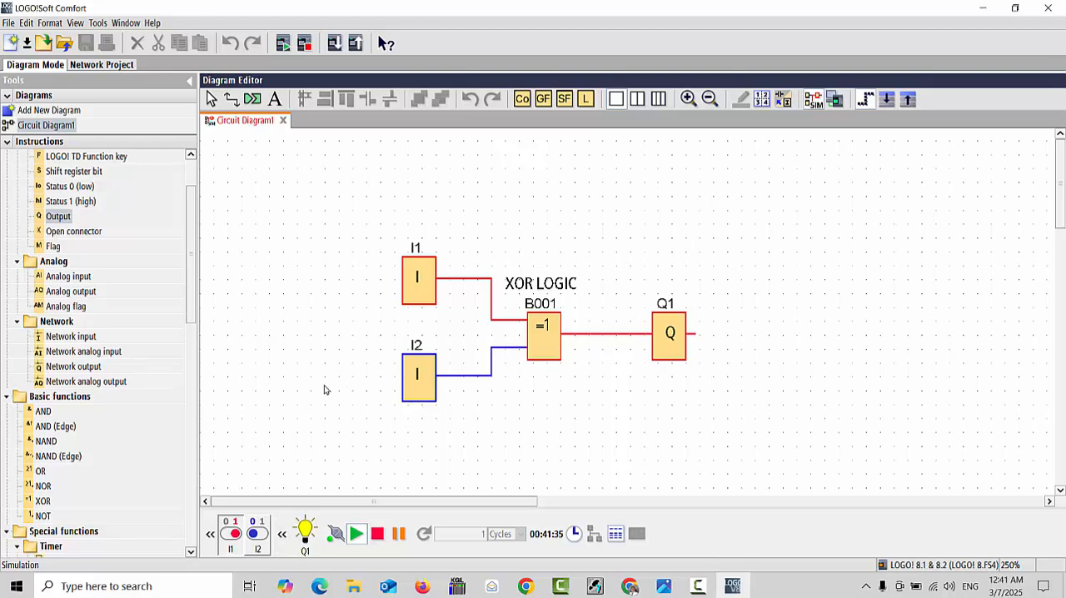
{"action": "left_click", "coordinate": [259, 534]}
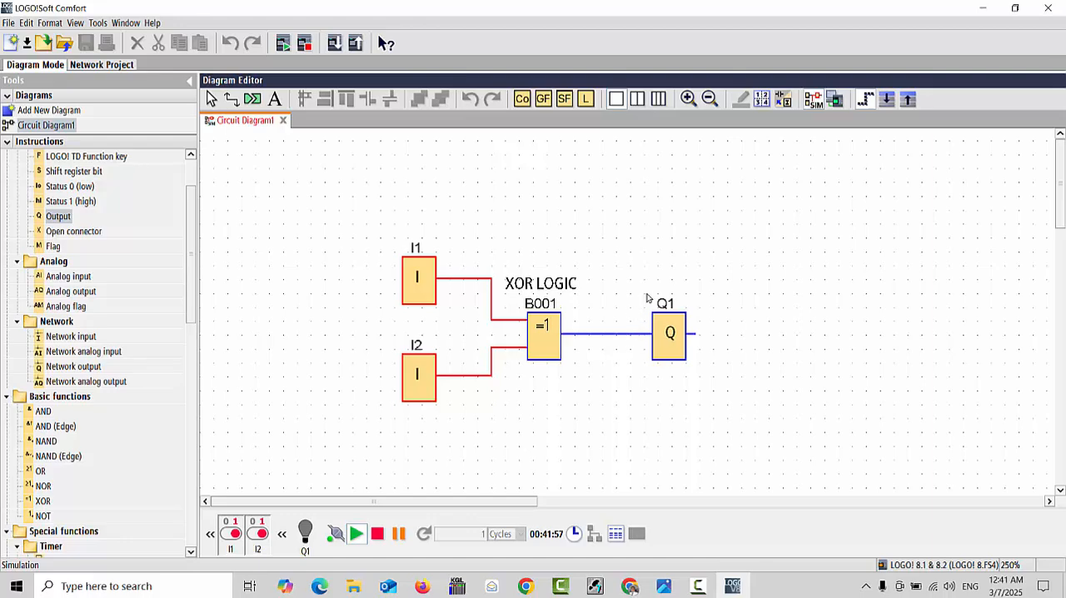
{"action": "left_click", "coordinate": [226, 537]}
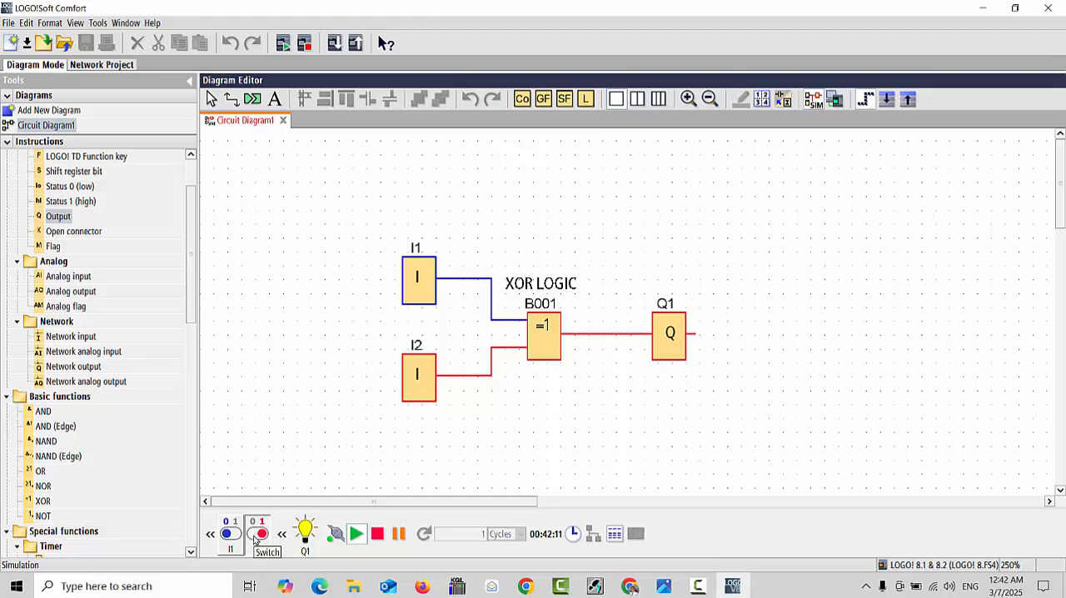
{"action": "left_click", "coordinate": [256, 538]}
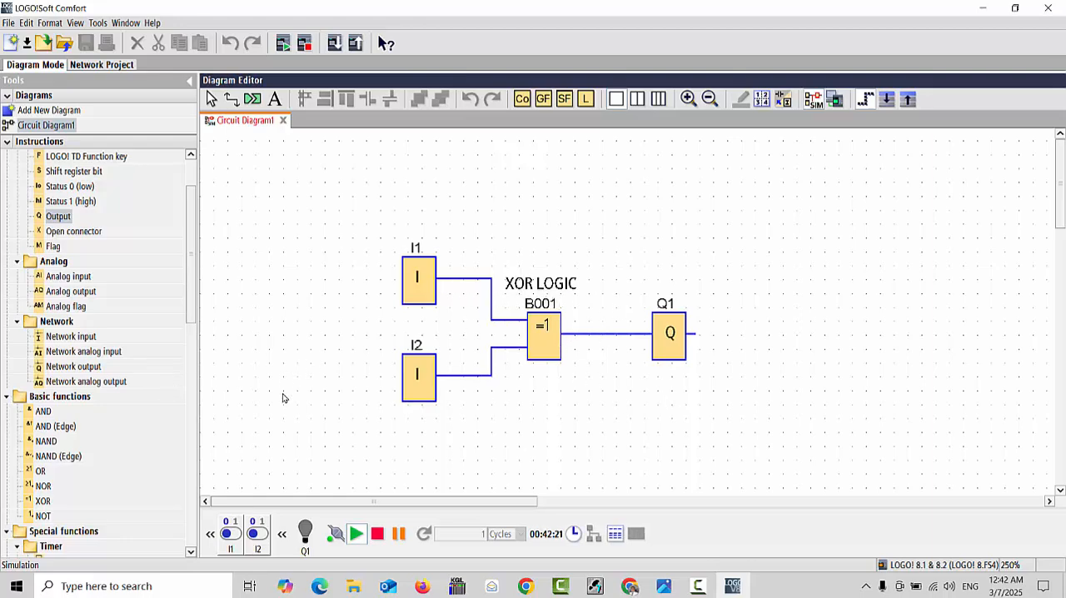
Place a new digital input and, to its right, a new digital output in the empty area below the XOR circuit
{"action": "scroll", "coordinate": [438, 393], "scroll_direction": "down", "scroll_amount": 2}
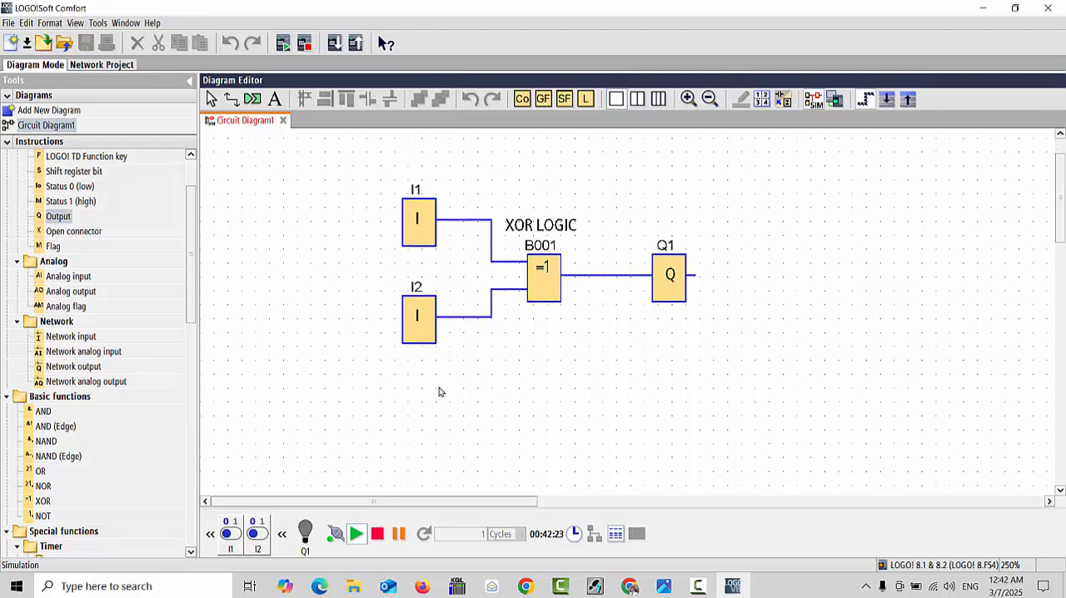
{"action": "scroll", "coordinate": [440, 392], "scroll_direction": "down", "scroll_amount": 3}
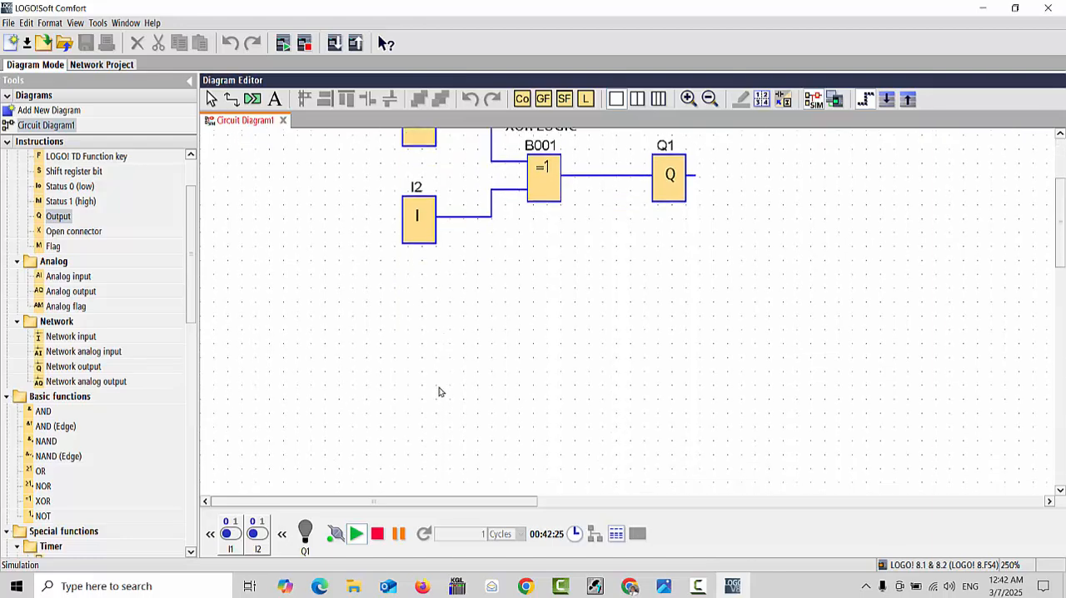
{"action": "scroll", "coordinate": [440, 391], "scroll_direction": "down", "scroll_amount": 3}
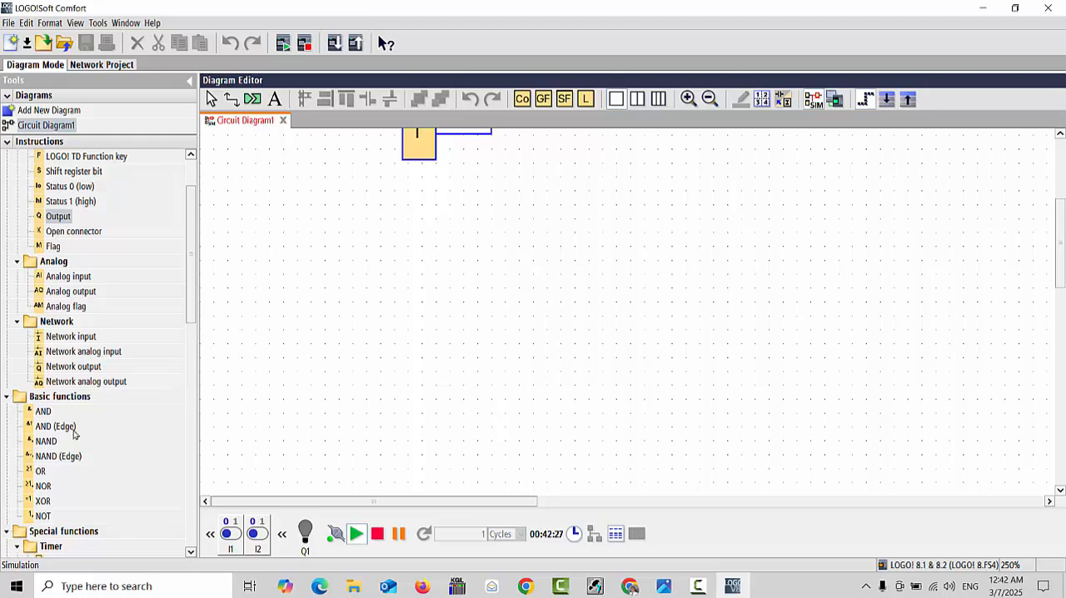
{"action": "scroll", "coordinate": [52, 239], "scroll_direction": "up", "scroll_amount": 2}
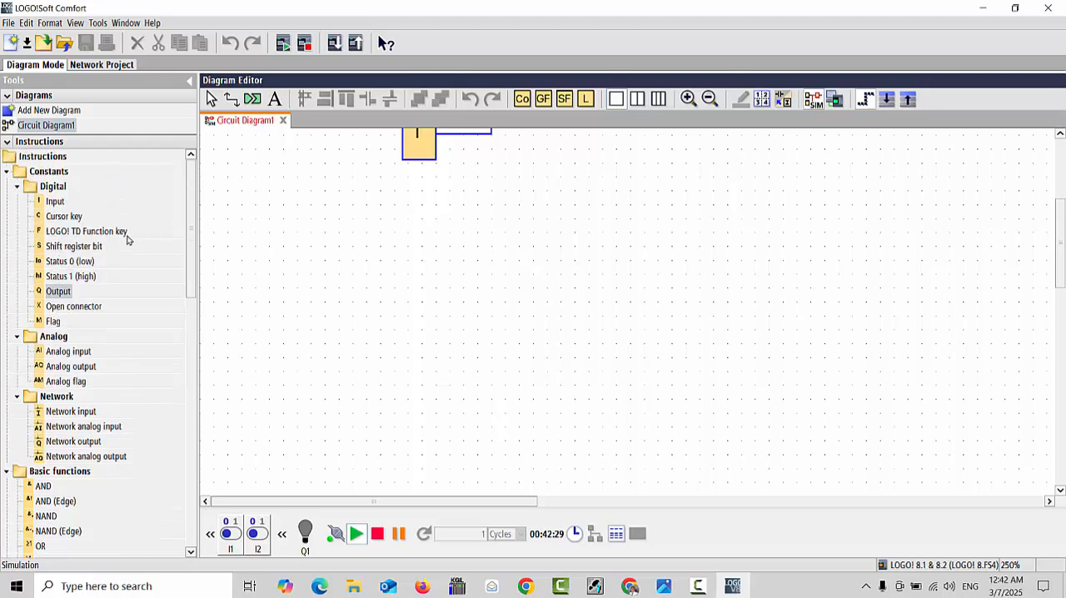
{"action": "left_click", "coordinate": [55, 202]}
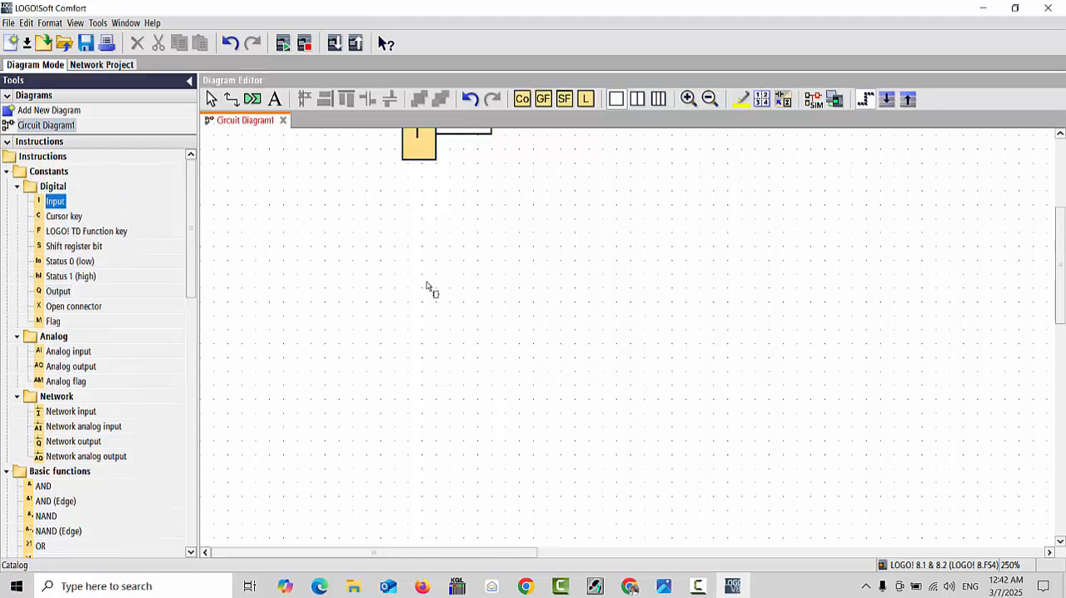
{"action": "left_click", "coordinate": [420, 317]}
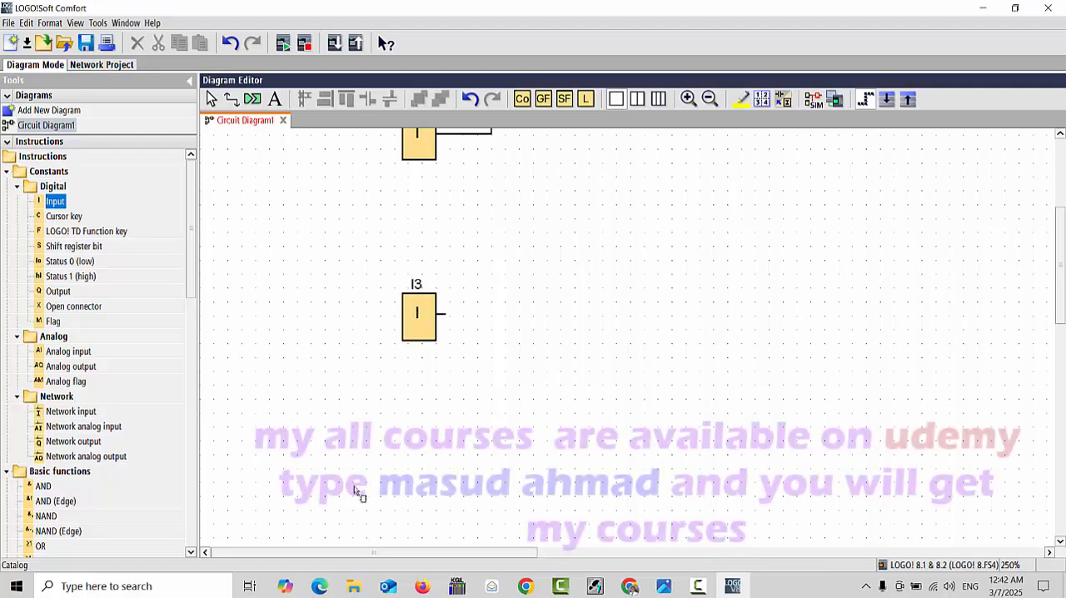
{"action": "left_click", "coordinate": [60, 291]}
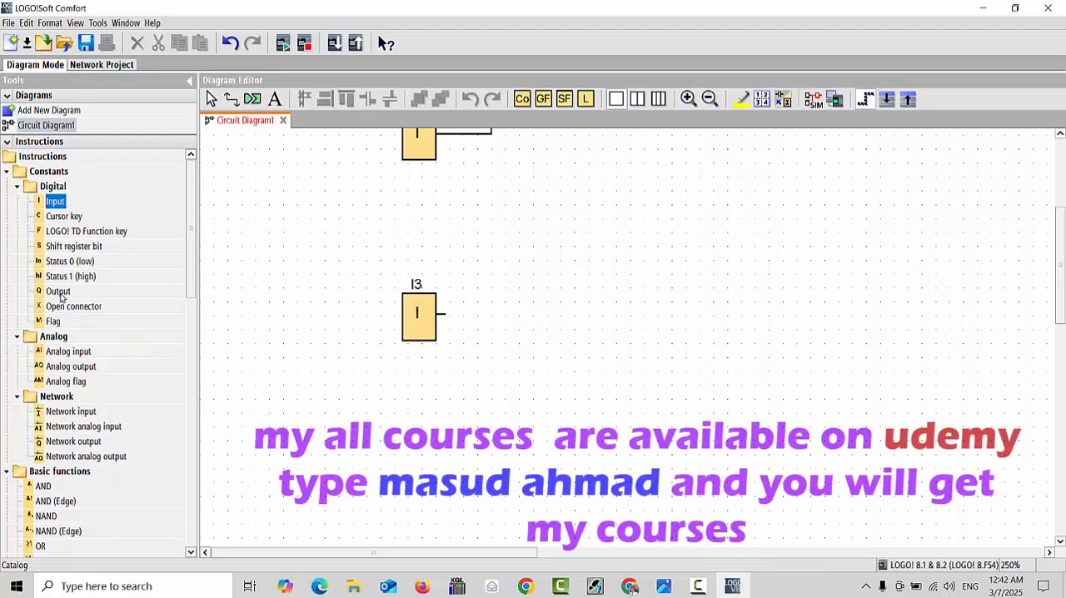
{"action": "left_click", "coordinate": [632, 325]}
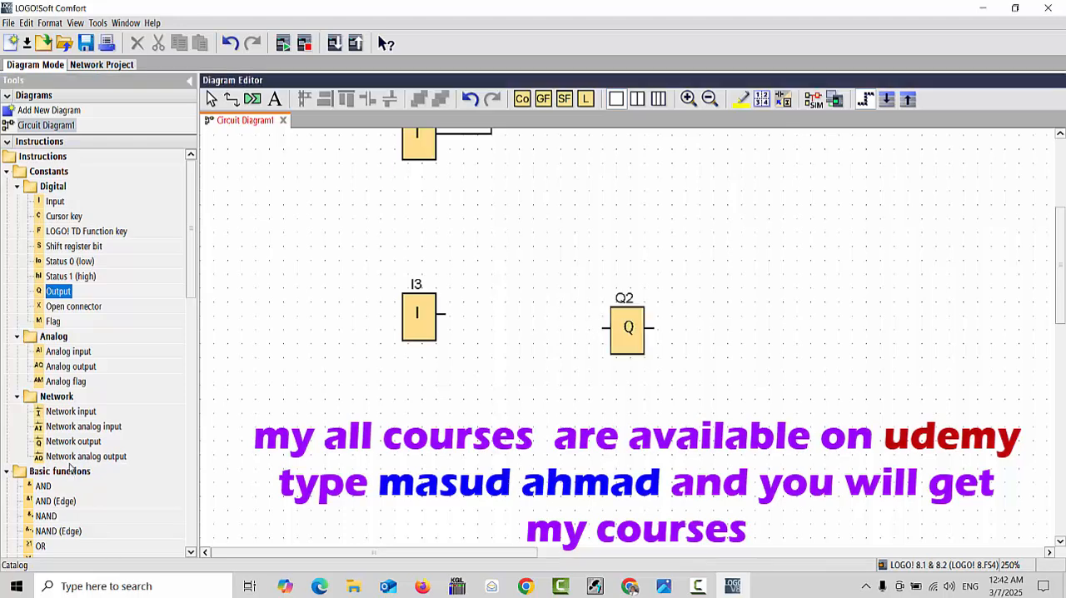
Place a NOT block between input I3 and output Q2
{"action": "scroll", "coordinate": [70, 472], "scroll_direction": "down", "scroll_amount": 3}
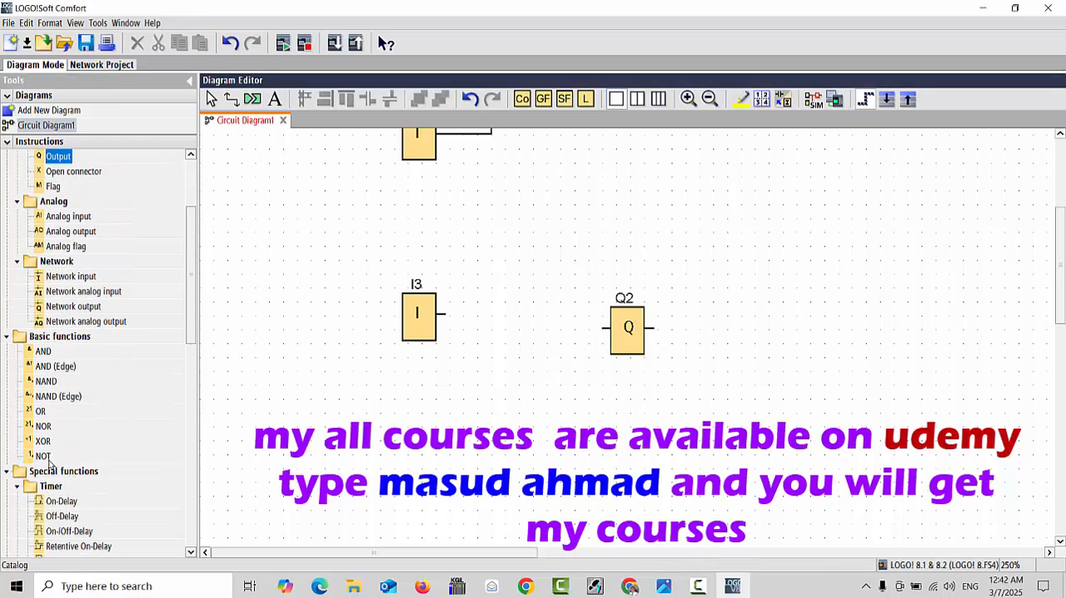
{"action": "left_click", "coordinate": [43, 456]}
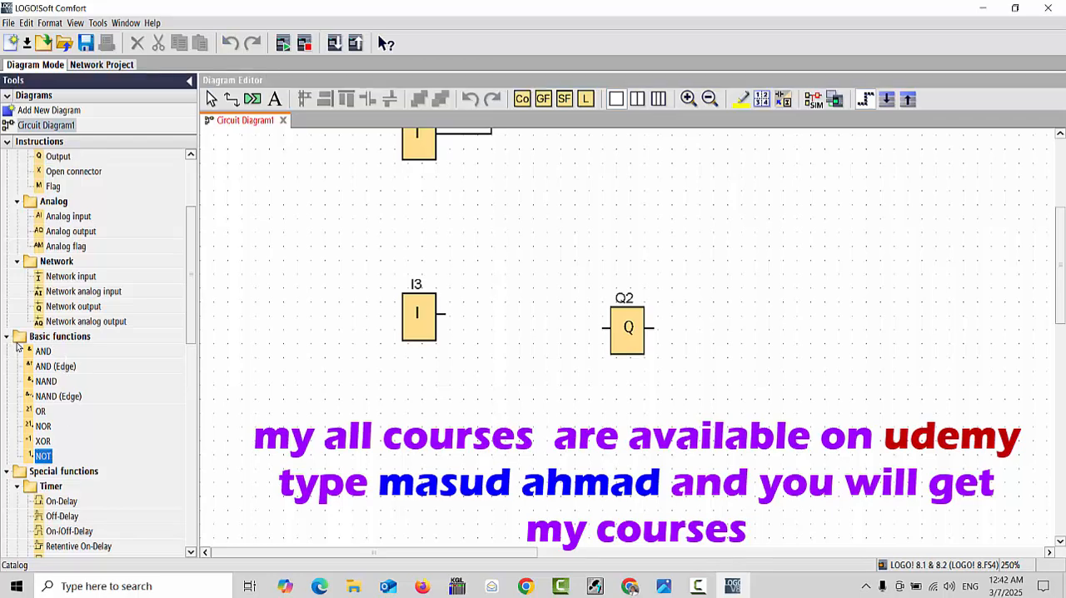
{"action": "left_click", "coordinate": [529, 331]}
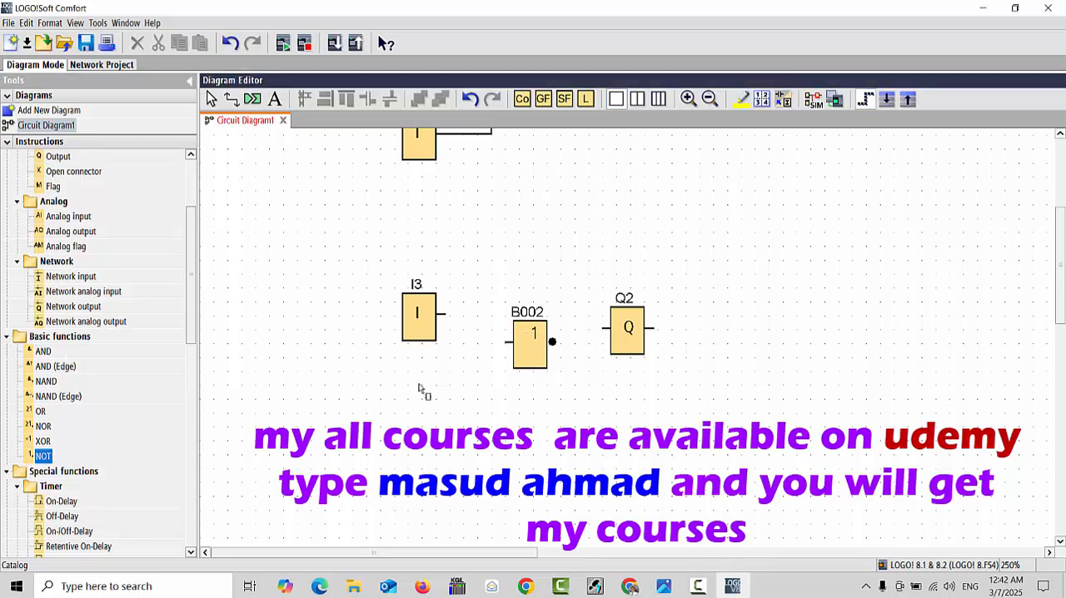
Move input I3 lower, and align I3, NOT block B002 and output Q2 horizontally in one row
{"action": "left_click_drag", "start_coordinate": [422, 325], "coordinate": [423, 368]}
{"action": "left_click", "coordinate": [471, 420]}
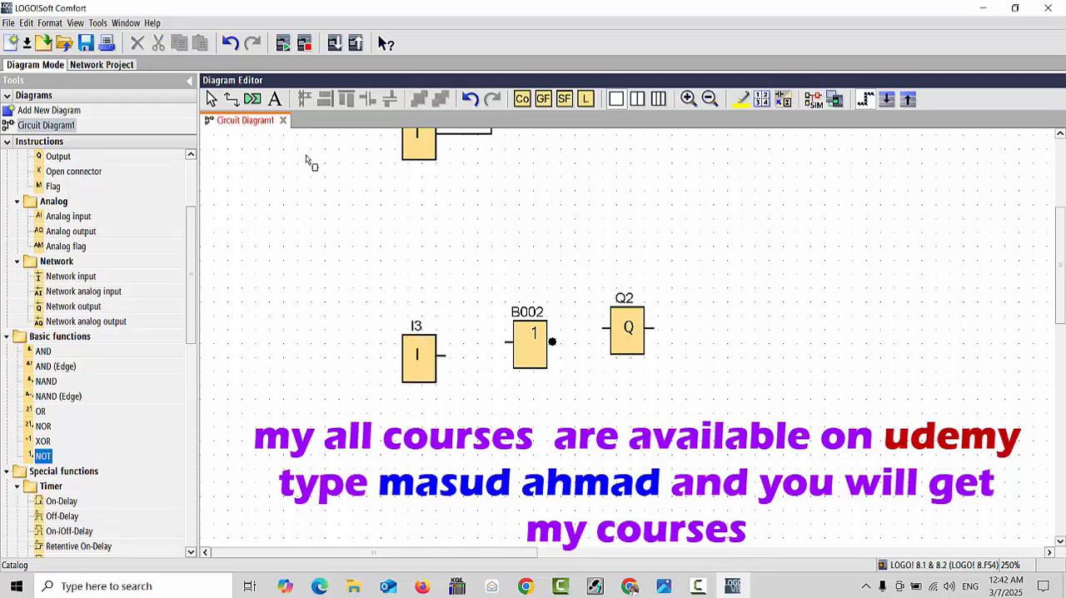
{"action": "left_click", "coordinate": [212, 99]}
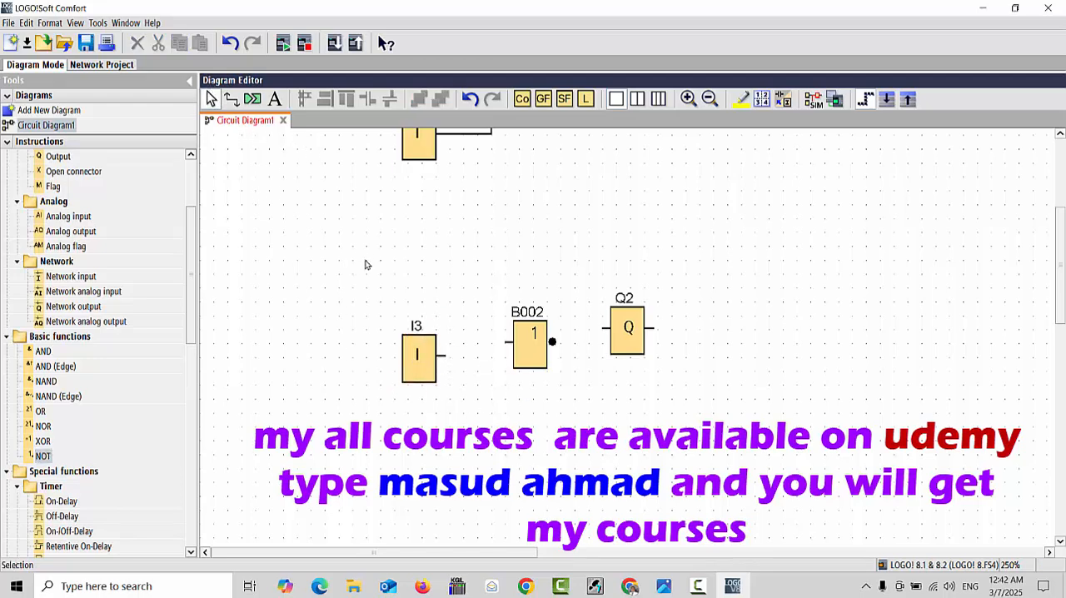
{"action": "left_click_drag", "start_coordinate": [356, 250], "coordinate": [758, 414]}
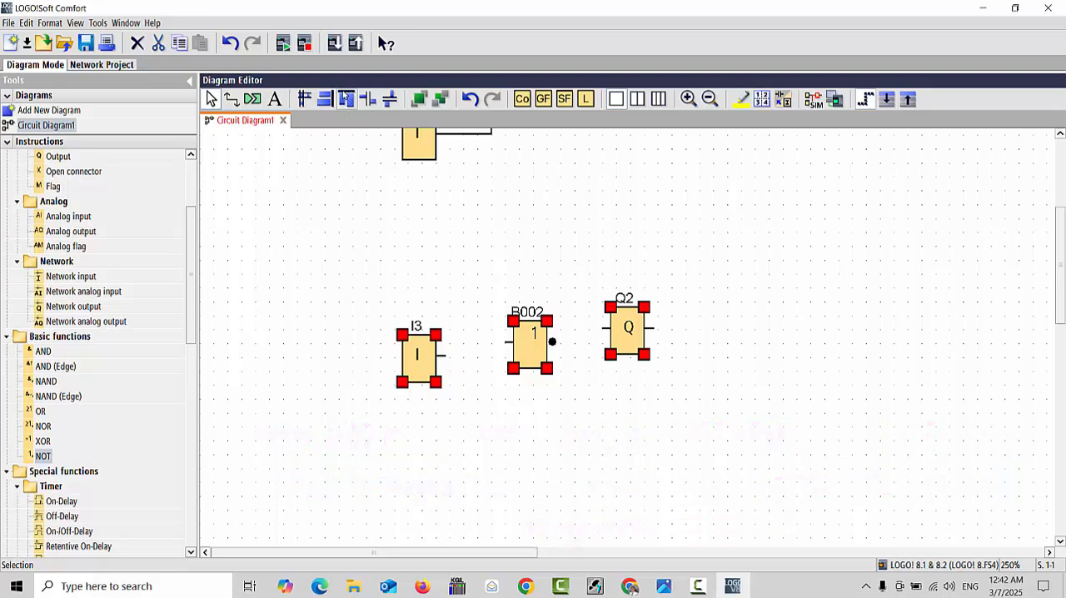
{"action": "left_click", "coordinate": [347, 100]}
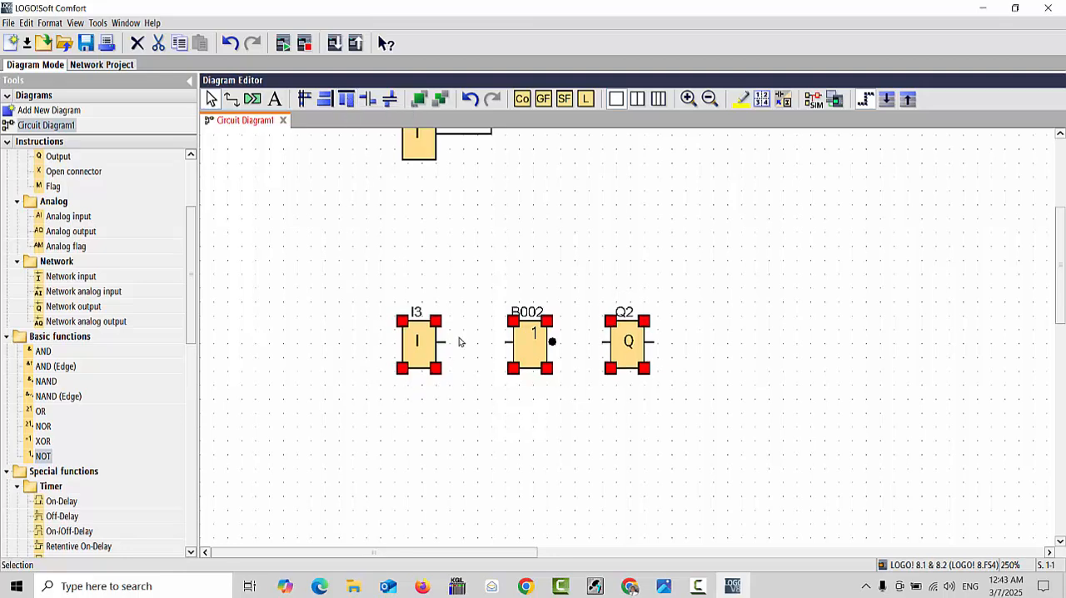
{"action": "left_click", "coordinate": [493, 297]}
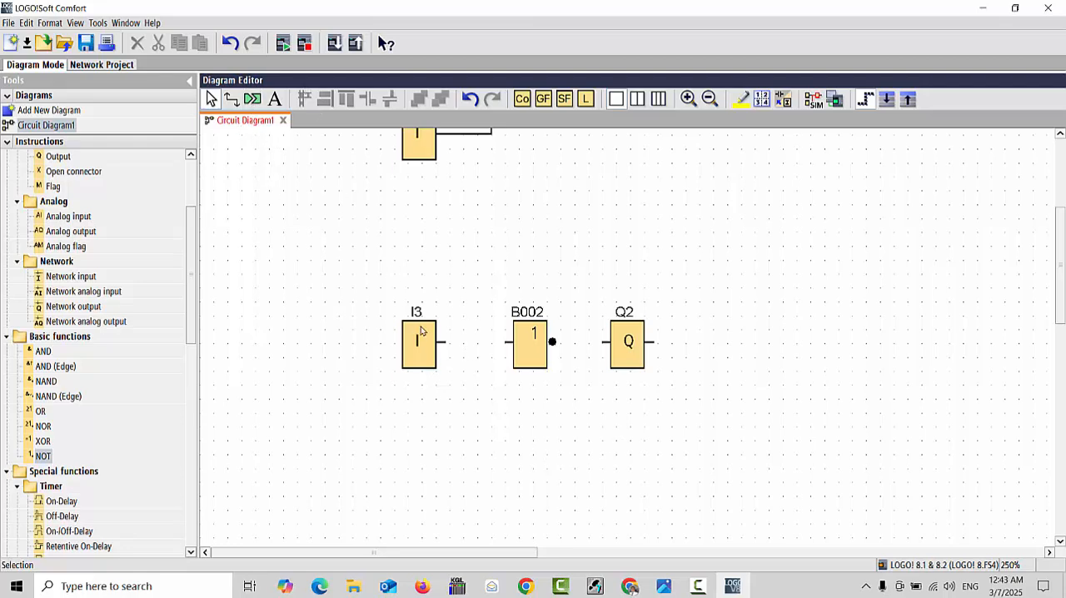
Wire input I3 to the input of NOT block B002, and the block's output to Q2
{"action": "left_click_drag", "start_coordinate": [447, 344], "coordinate": [511, 342]}
{"action": "left_click_drag", "start_coordinate": [554, 345], "coordinate": [599, 348]}
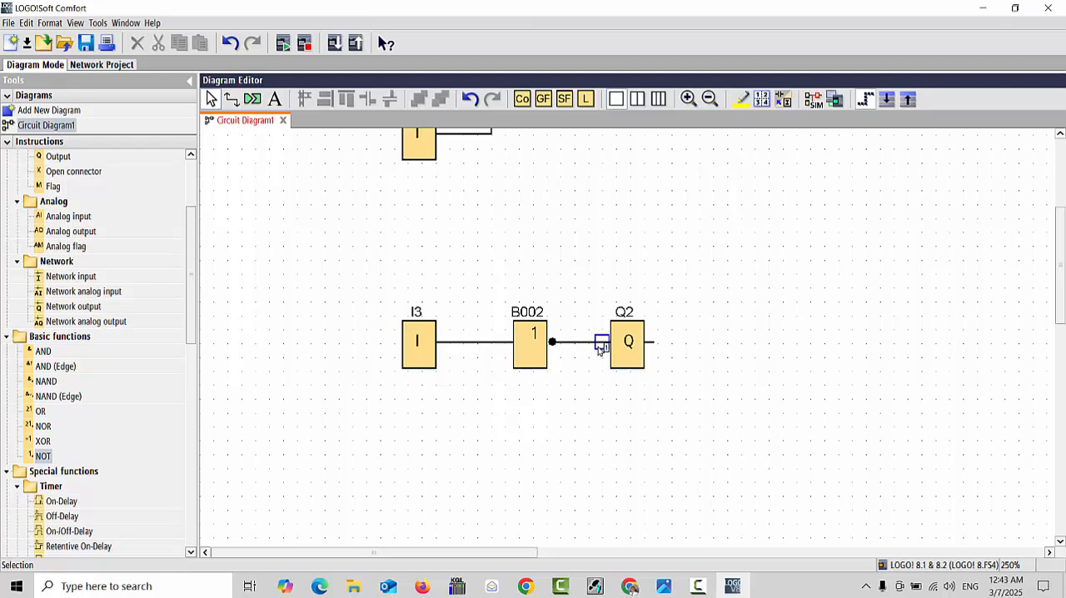
{"action": "left_click", "coordinate": [586, 344]}
Consult the help page of NOT block B002 for its function logic table, and minimize the help window
{"action": "left_click", "coordinate": [536, 337]}
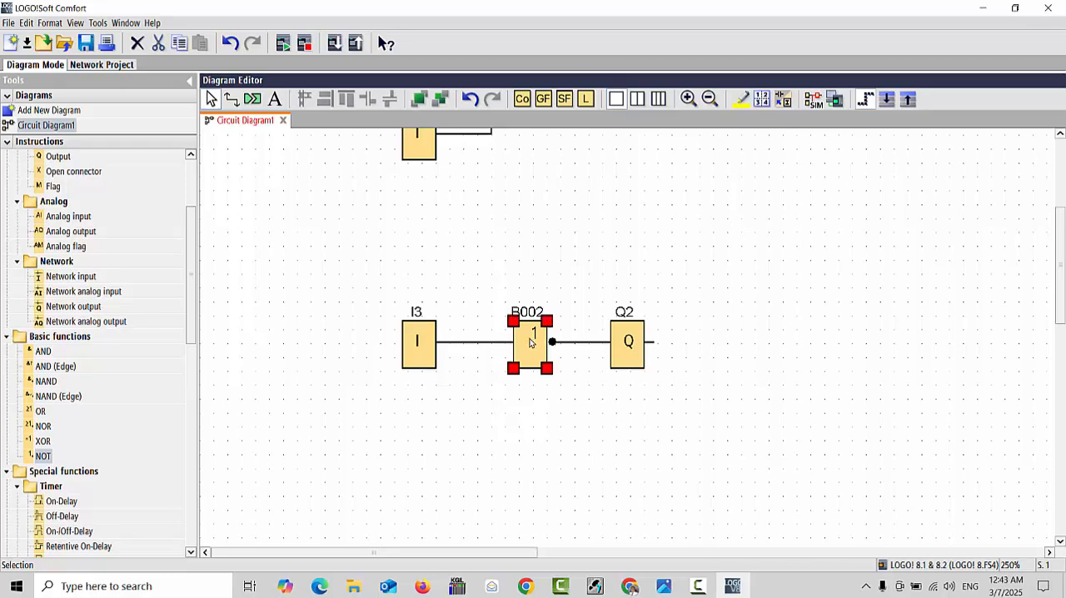
{"action": "right_click", "coordinate": [531, 339]}
{"action": "left_click", "coordinate": [565, 498]}
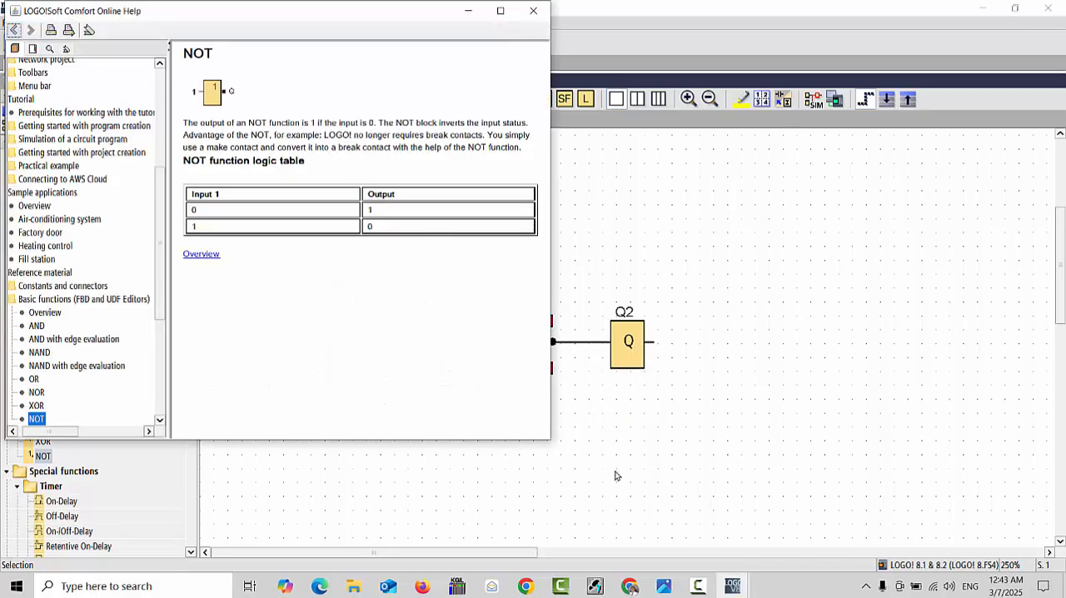
{"action": "left_click_drag", "start_coordinate": [246, 24], "coordinate": [526, 140]}
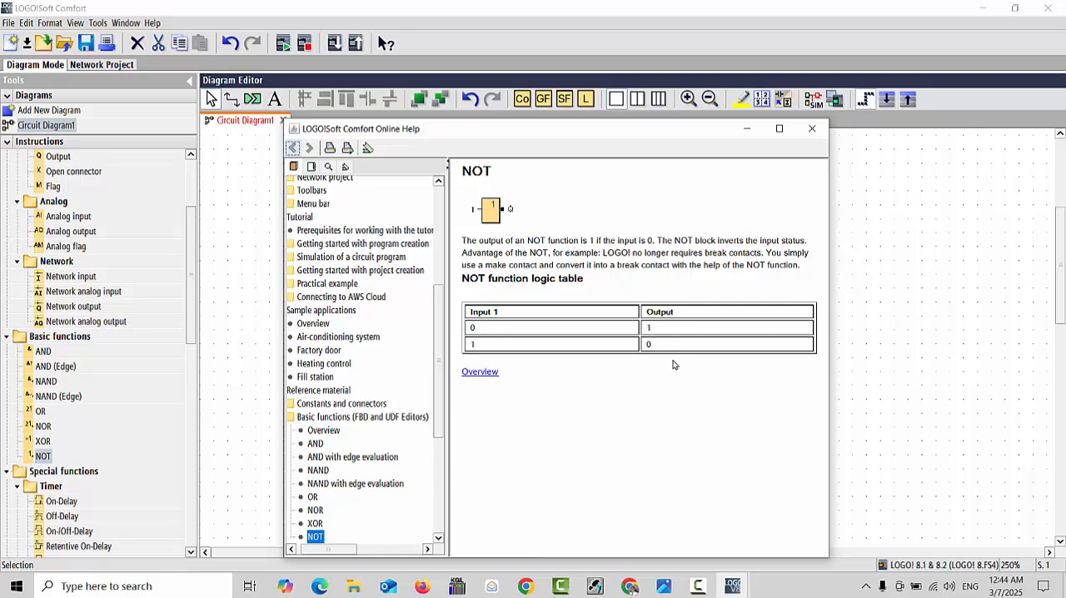
{"action": "left_click", "coordinate": [745, 130]}
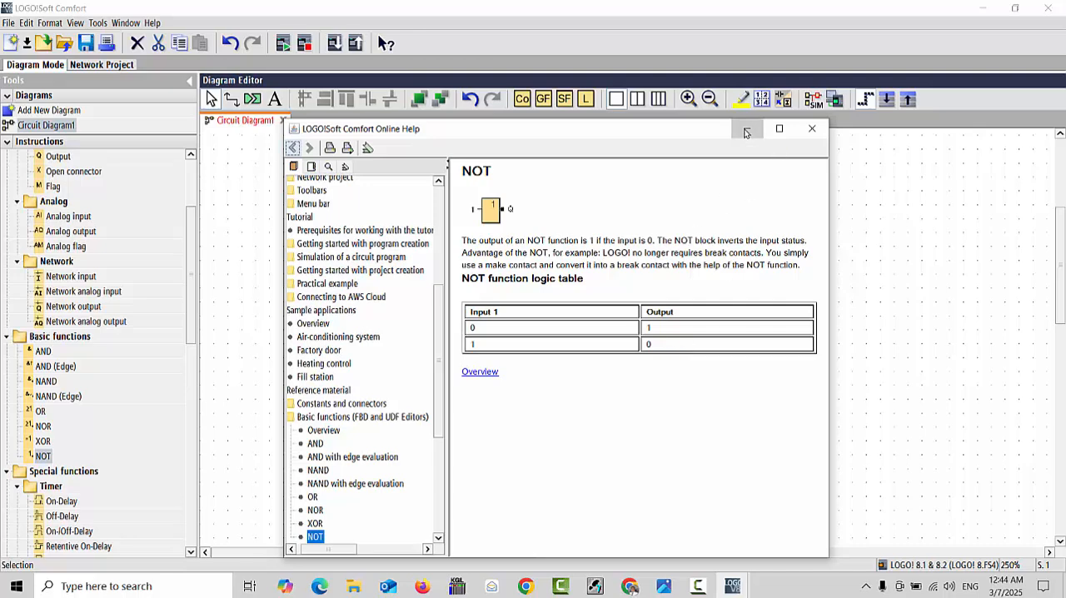
{"action": "left_click", "coordinate": [473, 417]}
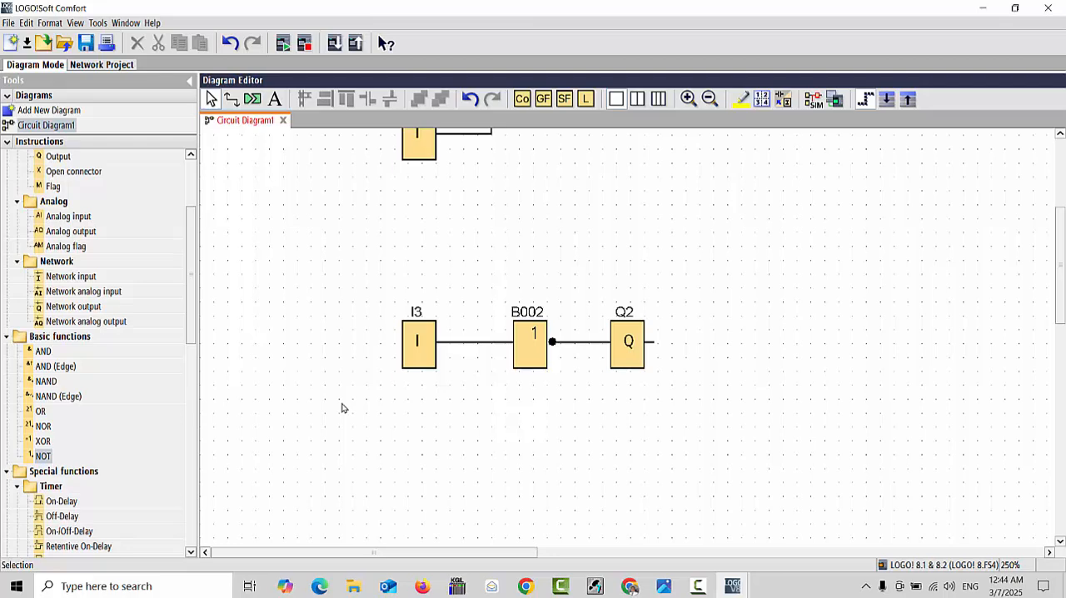
Simulate the NOT circuit, test output Q2 by switching I3 on and off, and end the simulation
{"action": "left_click", "coordinate": [408, 359]}
{"action": "left_click", "coordinate": [500, 422]}
{"action": "left_click", "coordinate": [814, 100]}
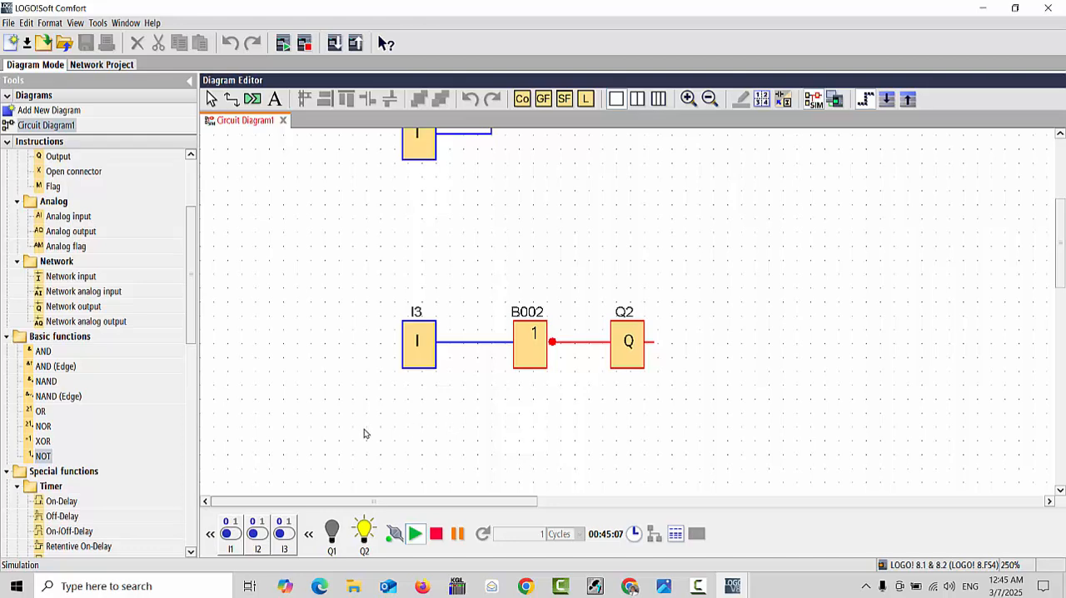
{"action": "left_click", "coordinate": [286, 535]}
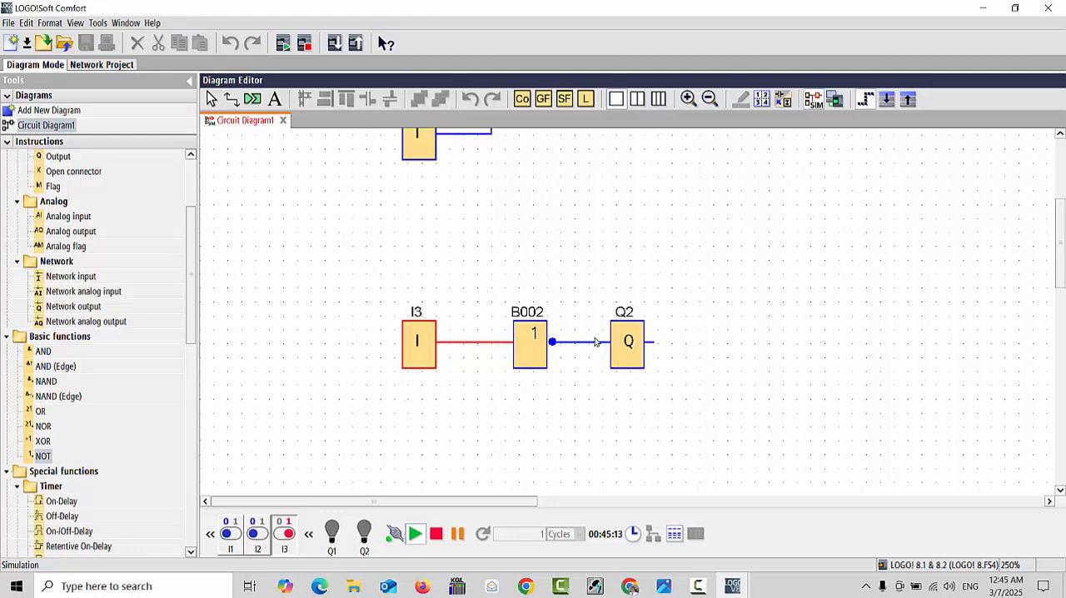
{"action": "left_click", "coordinate": [284, 534]}
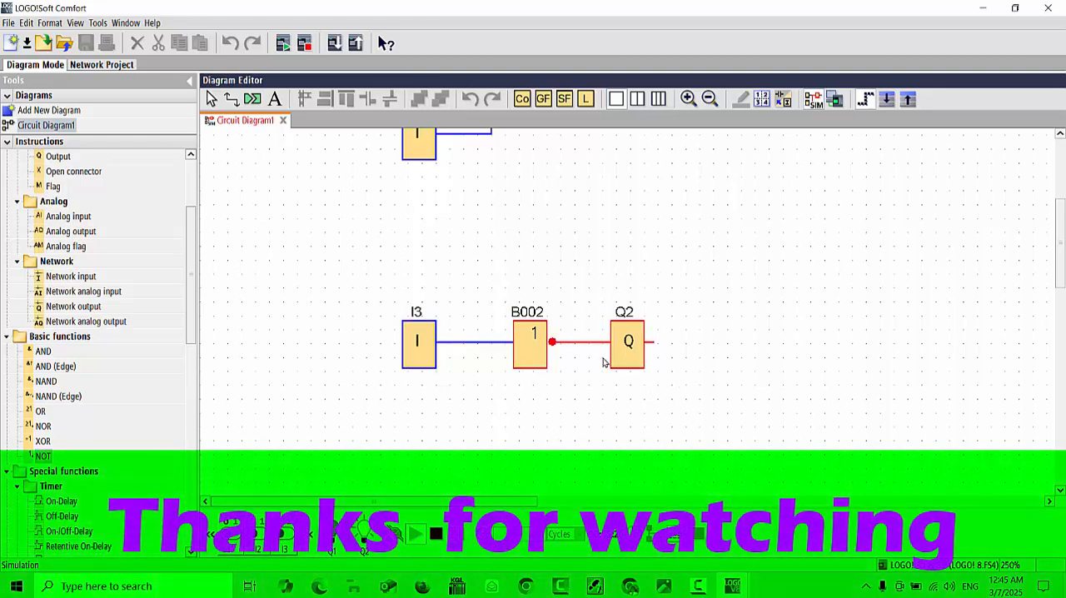
{"action": "left_click", "coordinate": [814, 101]}
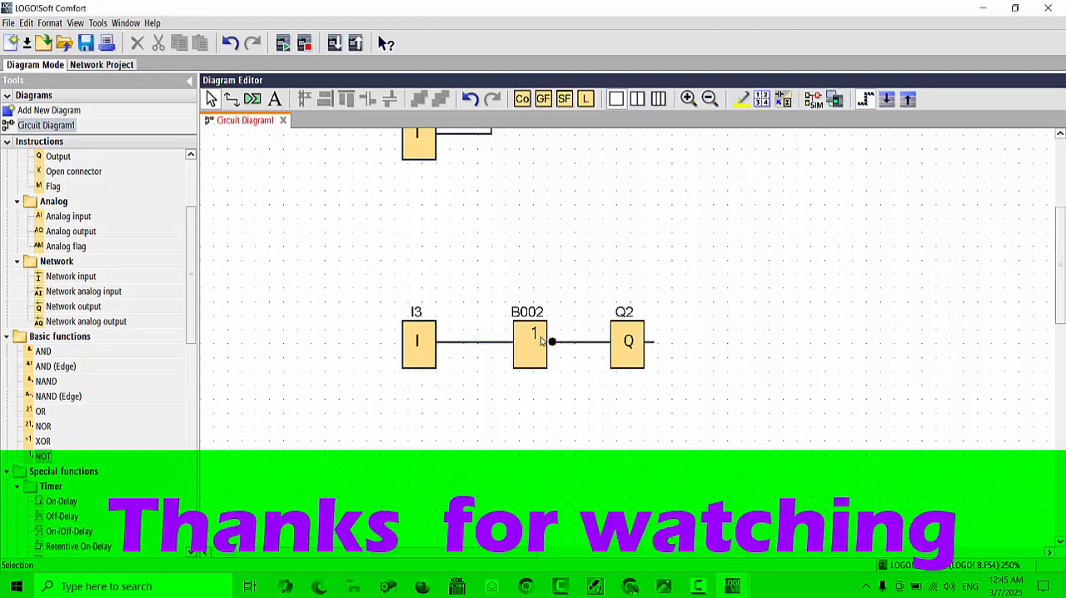